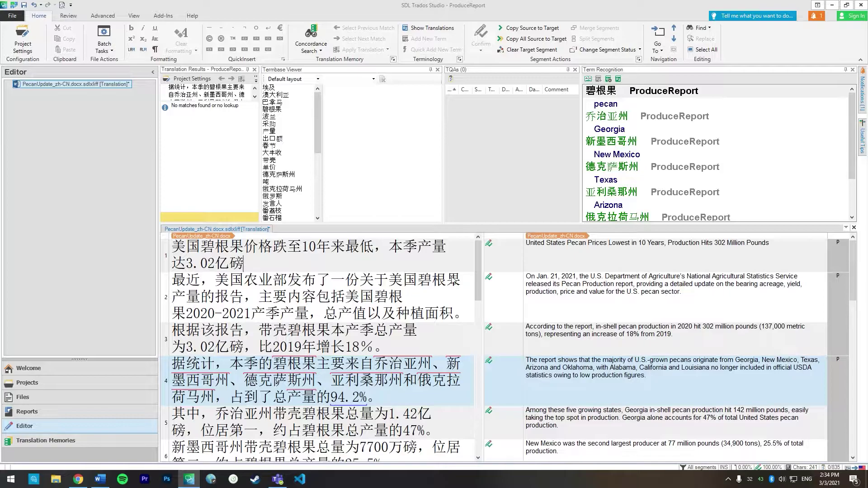
pyautogui.click(597, 251)
pyautogui.moveTo(172, 277); pyautogui.dragTo(385, 347)
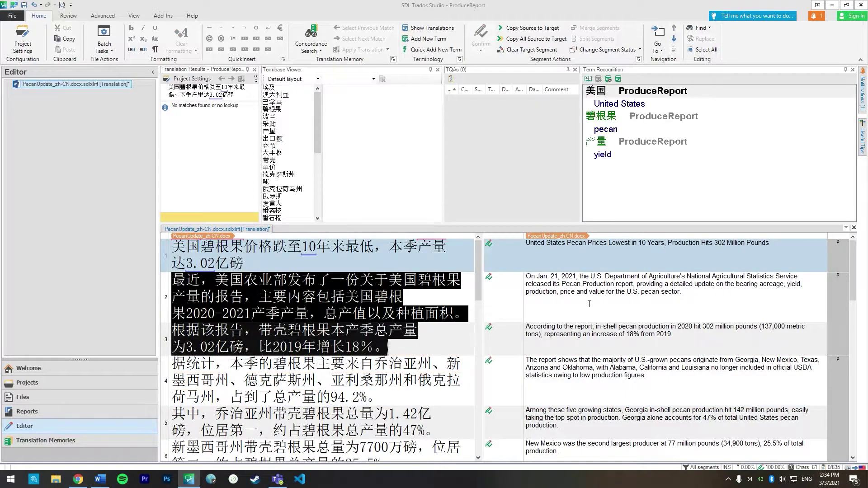
pyautogui.click(564, 270)
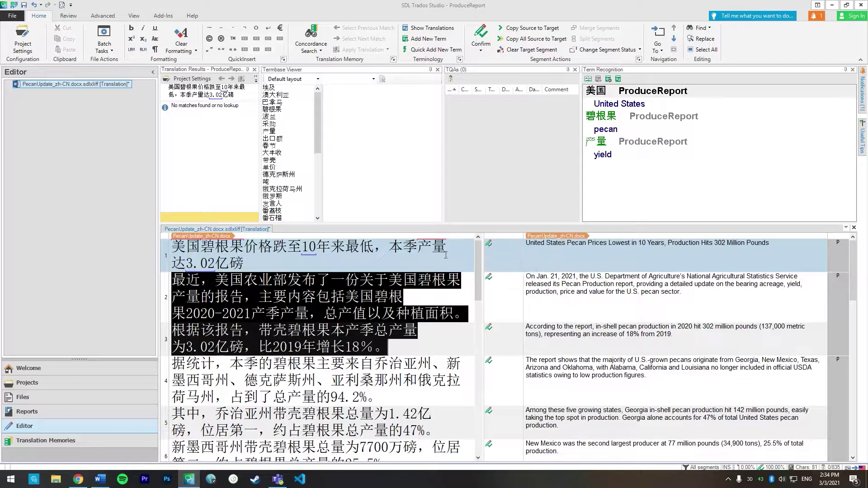
pyautogui.click(489, 250)
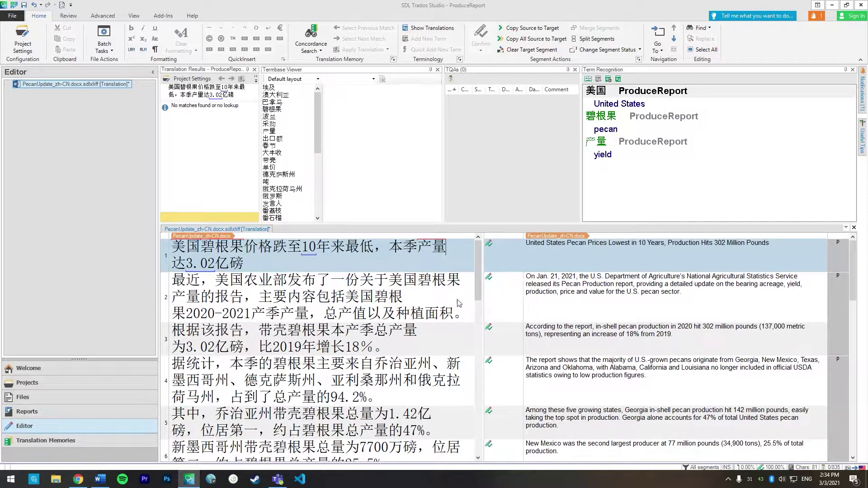
# Check in the project settings which translation memories are assigned to all language pairs
pyautogui.click(22, 41)
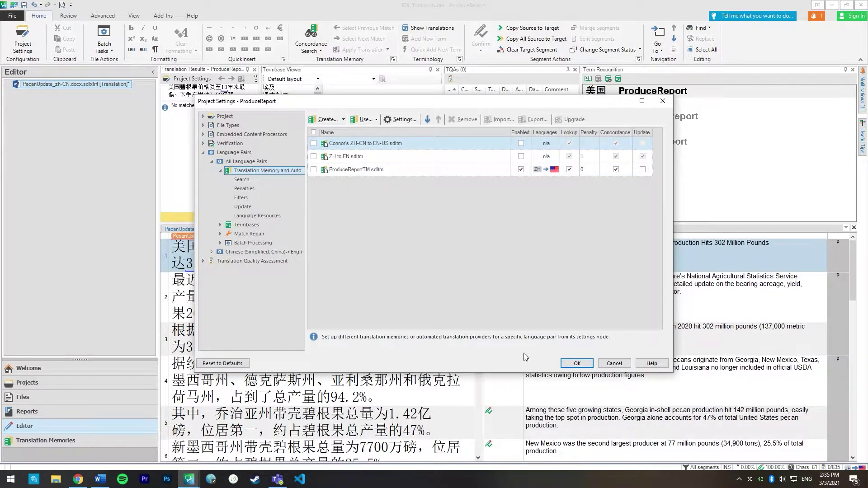
pyautogui.click(358, 173)
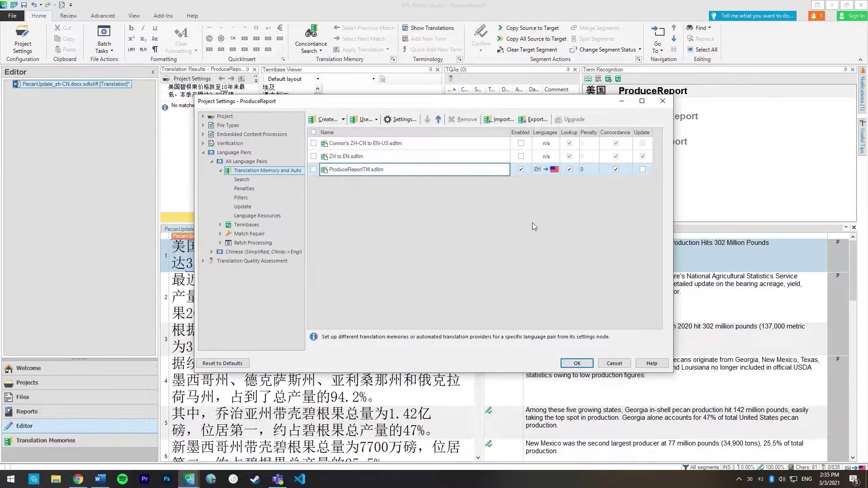
pyautogui.click(577, 363)
# Export the ProduceReportTM translation memory as a TMX file named "Pecan Update 2-28" on the desktop
pyautogui.click(68, 445)
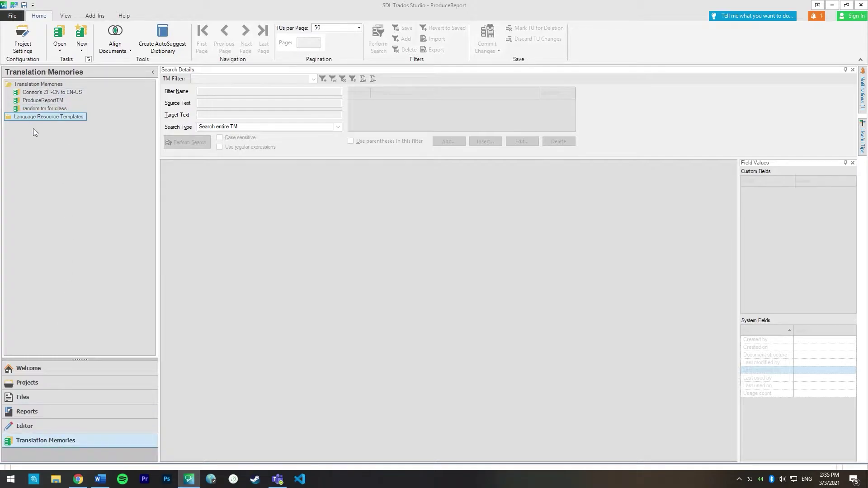
pyautogui.click(60, 92)
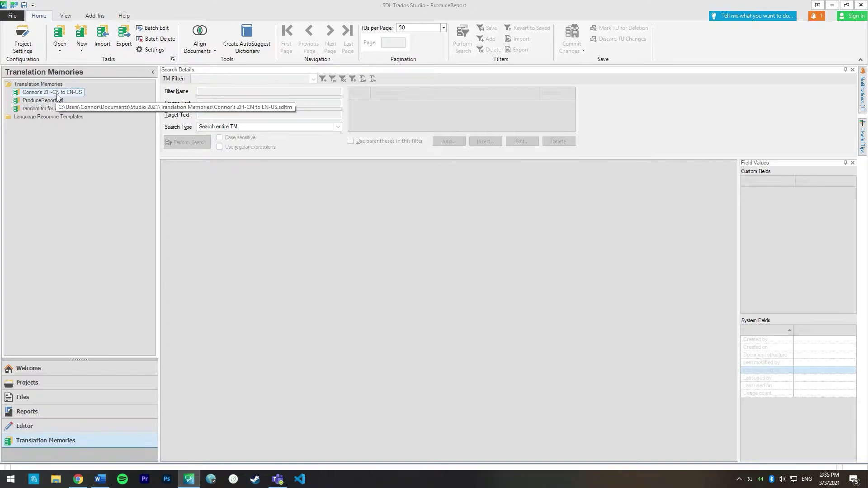
pyautogui.click(43, 100)
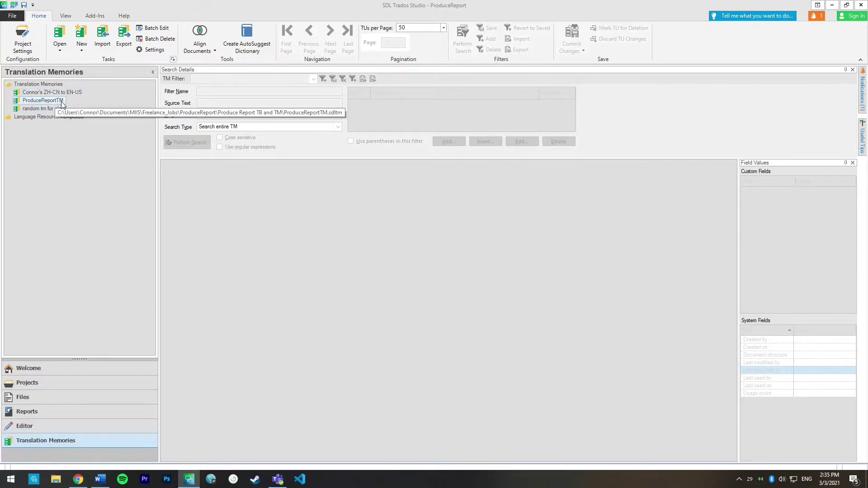
pyautogui.click(123, 38)
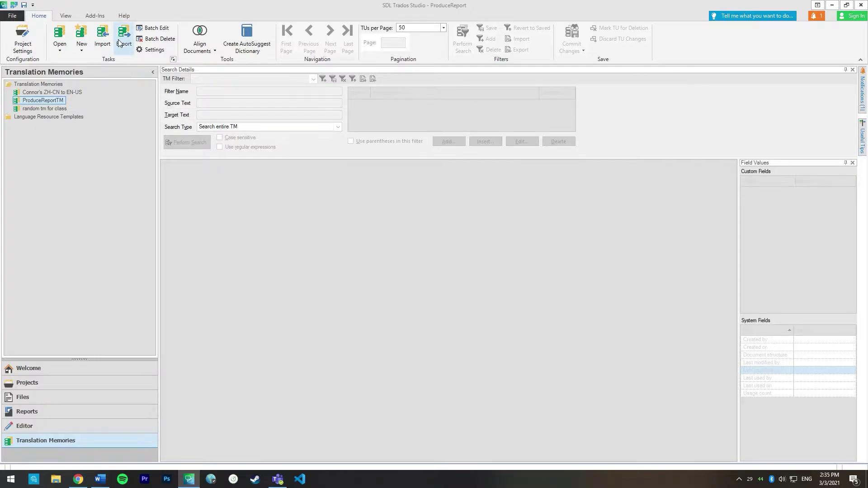
pyautogui.click(714, 166)
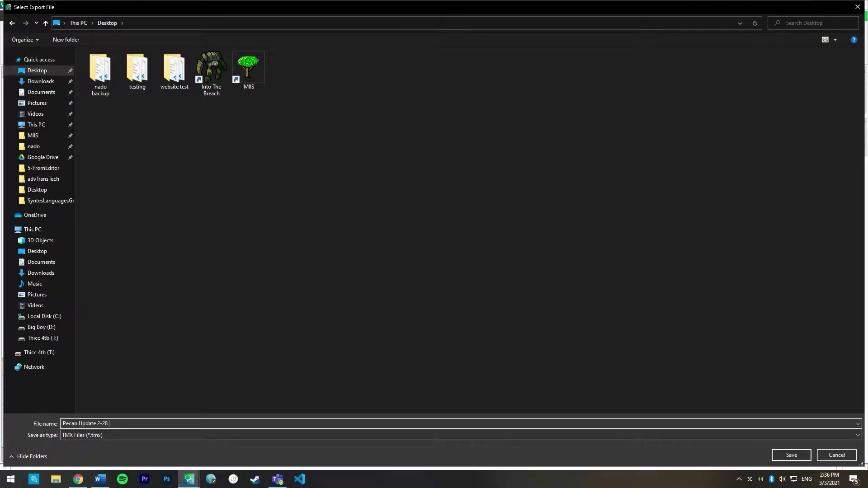
pyautogui.press('Return')
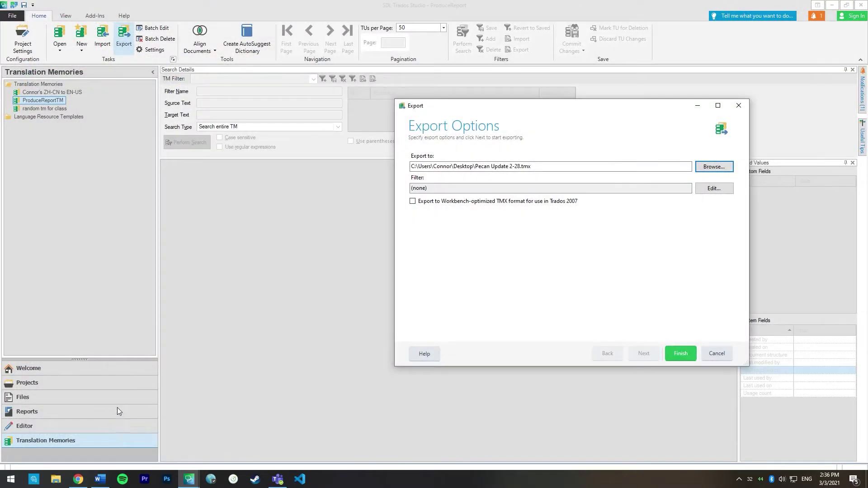
pyautogui.click(682, 354)
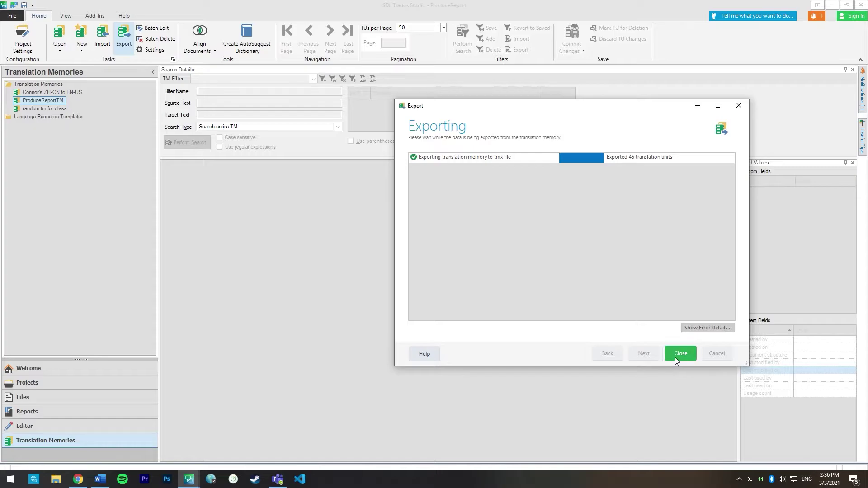
pyautogui.click(675, 357)
# Uncover the desktop to locate the exported TMX file, set its icon apart from the others, and restore the maximized window
pyautogui.moveTo(711, 13); pyautogui.dragTo(834, 14)
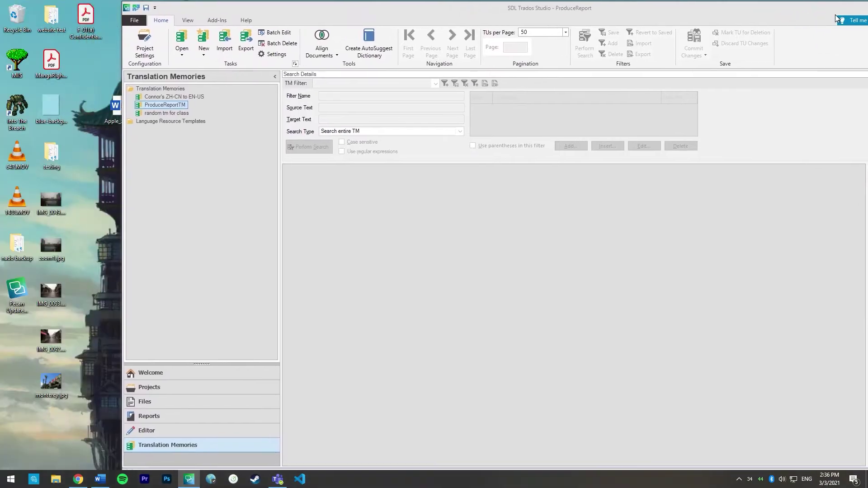
pyautogui.click(17, 294)
pyautogui.moveTo(16, 296); pyautogui.dragTo(86, 296)
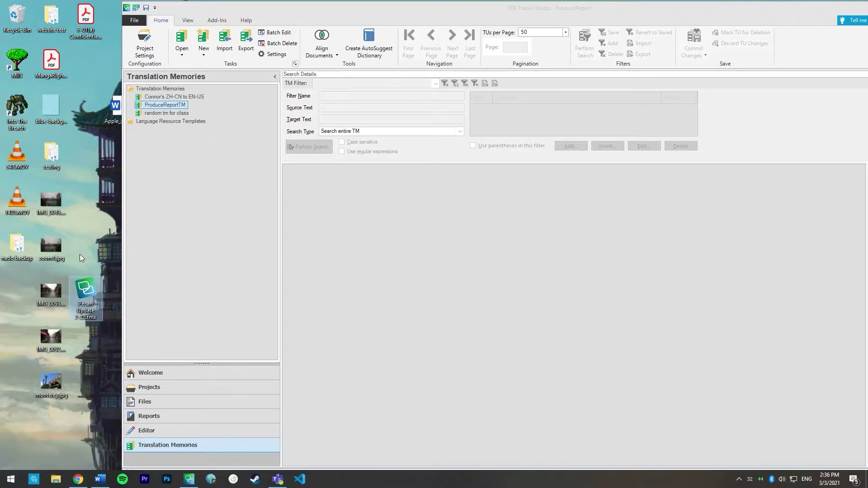
pyautogui.doubleClick(342, 8)
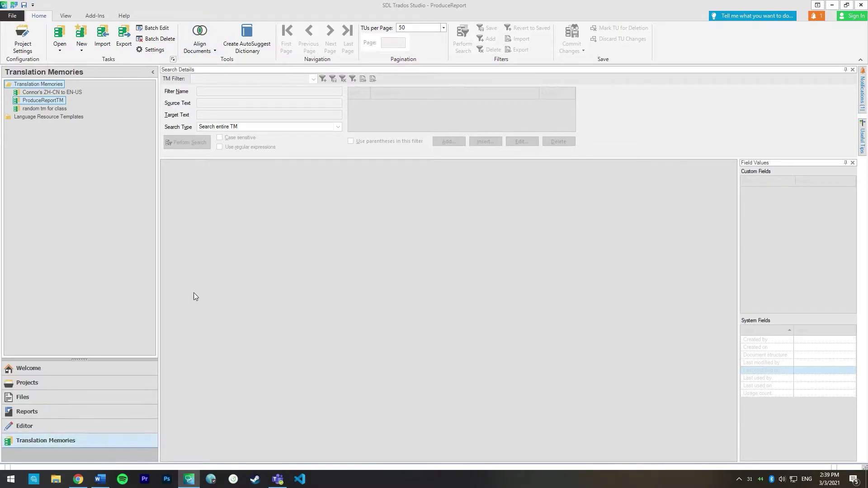
# Start a single file pair alignment and create a file-based Chinese-to-English translation memory named "Super cool project yay" on the desktop for it
pyautogui.click(200, 45)
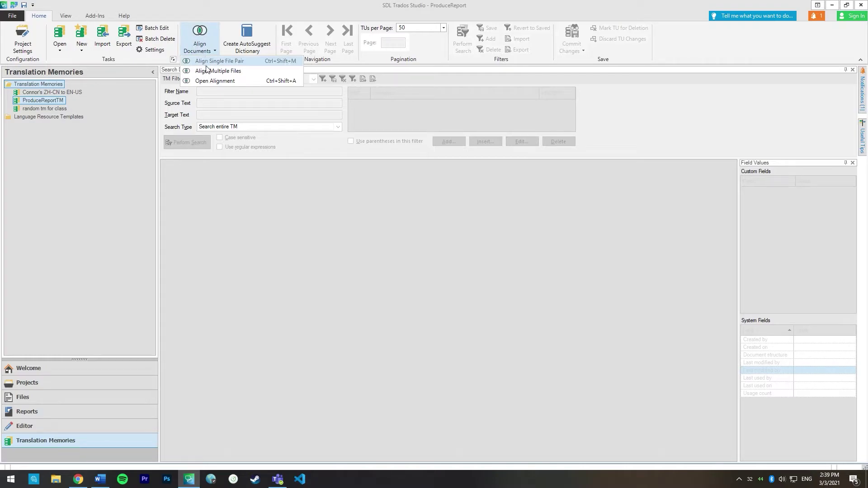
pyautogui.click(245, 62)
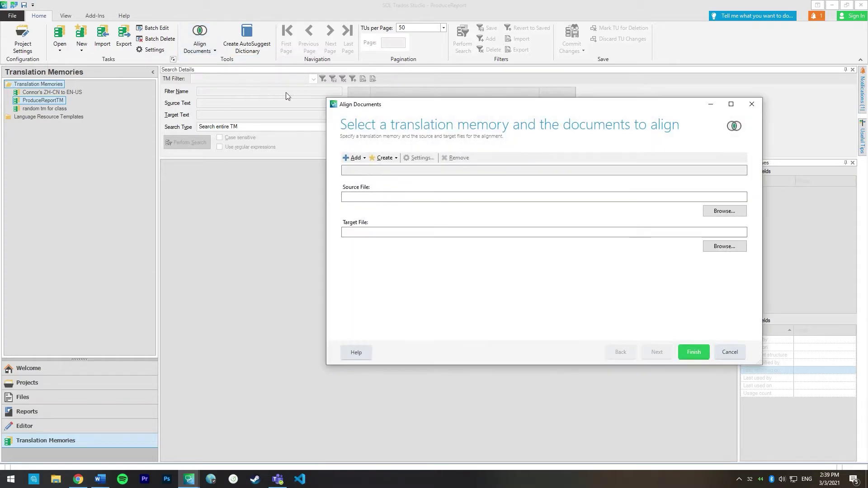
pyautogui.click(393, 162)
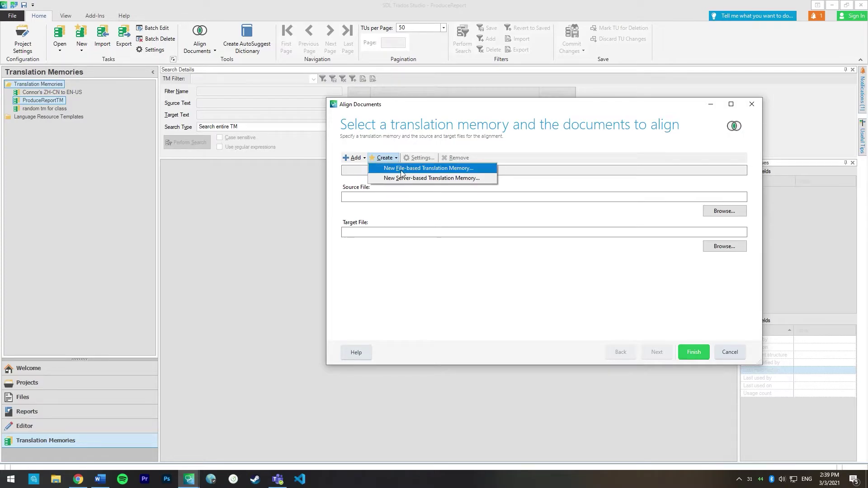
pyautogui.click(398, 171)
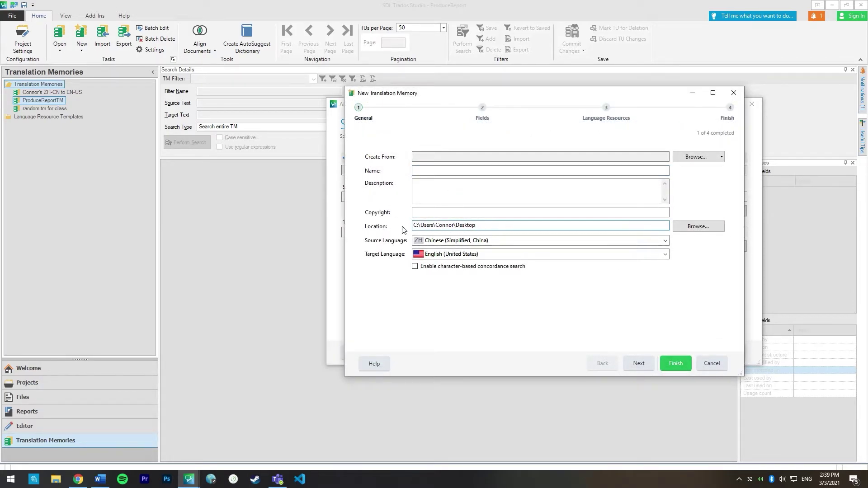
pyautogui.click(444, 173)
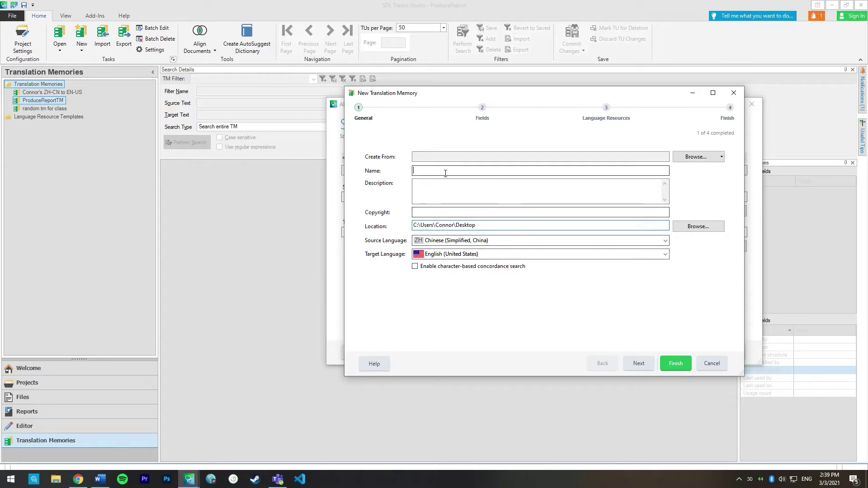
pyautogui.write('Super coo')
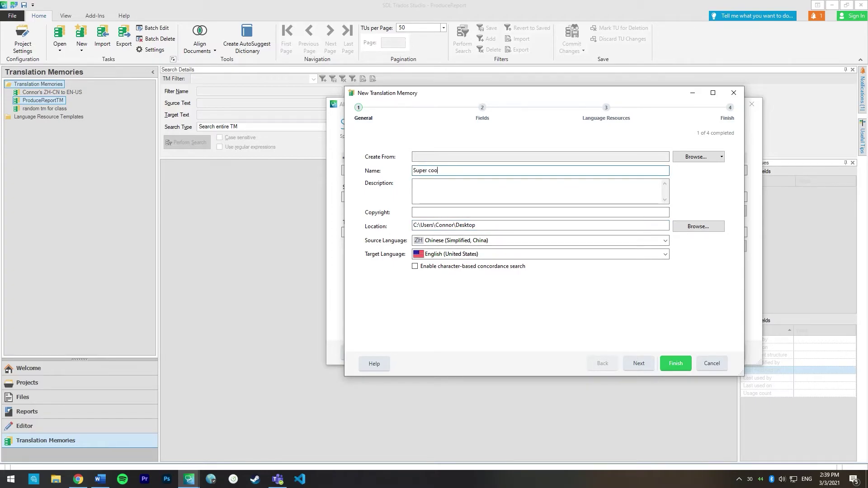
pyautogui.write('l project yay :)')
pyautogui.click(675, 363)
pyautogui.click(505, 273)
pyautogui.press('BackSpace')
pyautogui.press('BackSpace')
pyautogui.click(671, 361)
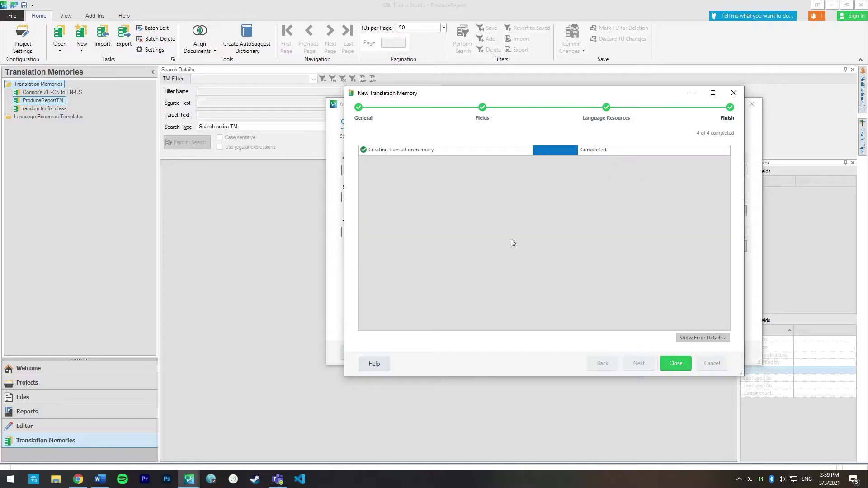
pyautogui.click(676, 363)
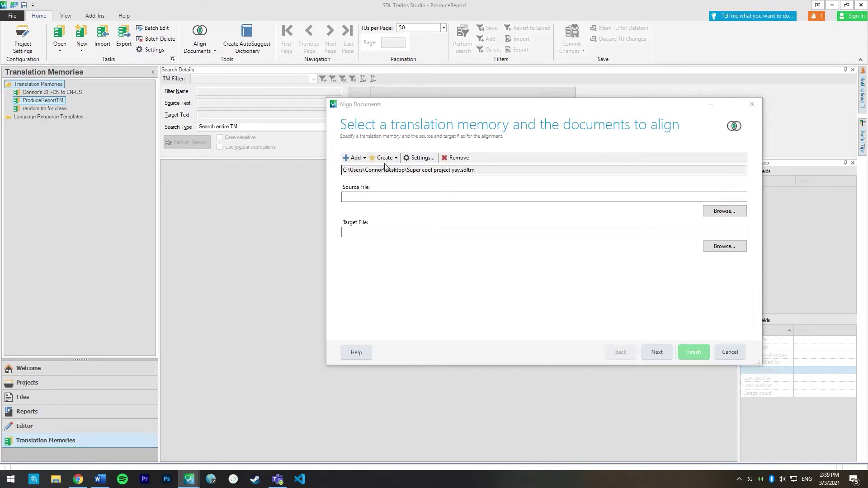
# Align Apple_zh-CN.docx as the source file with Apple_en-US.docx as the target file
pyautogui.click(724, 212)
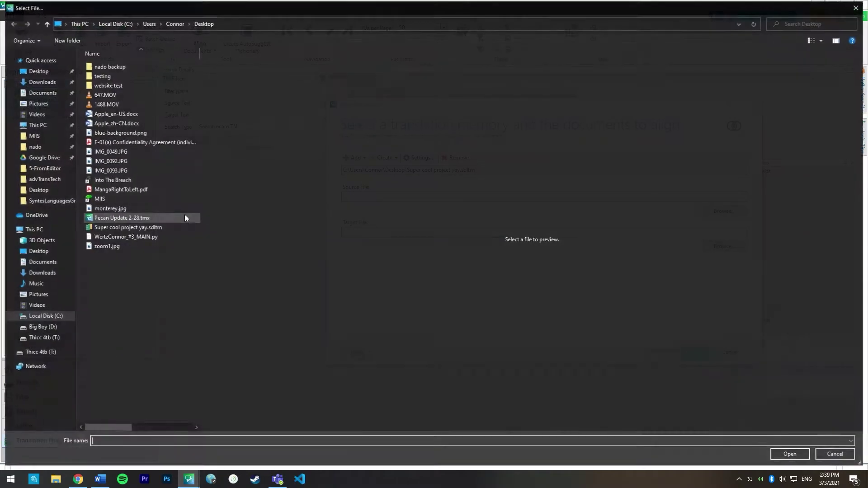
pyautogui.doubleClick(125, 126)
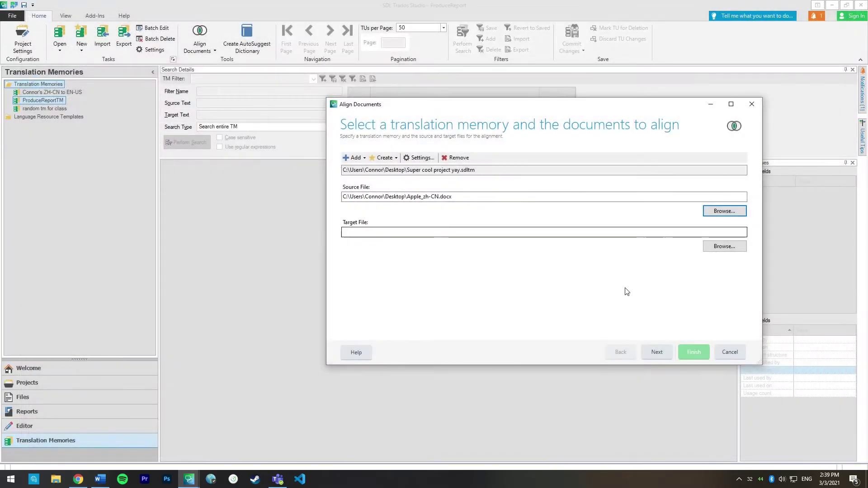
pyautogui.click(726, 246)
pyautogui.doubleClick(112, 113)
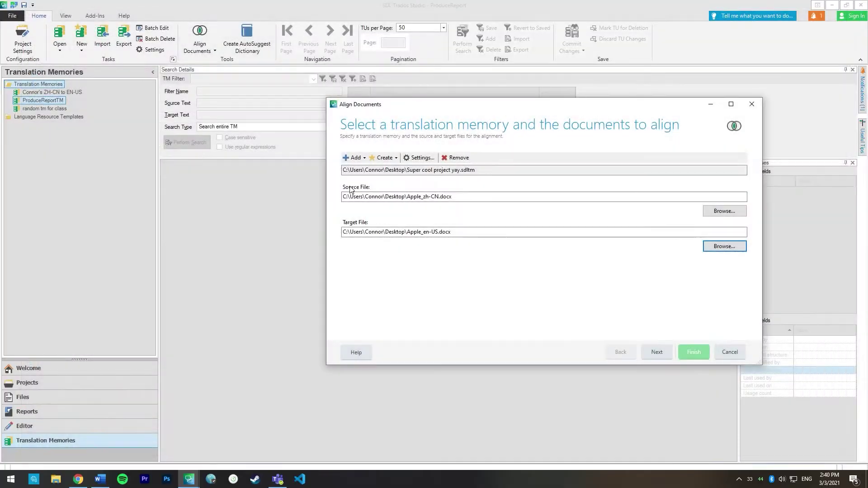
pyautogui.click(656, 352)
pyautogui.click(690, 356)
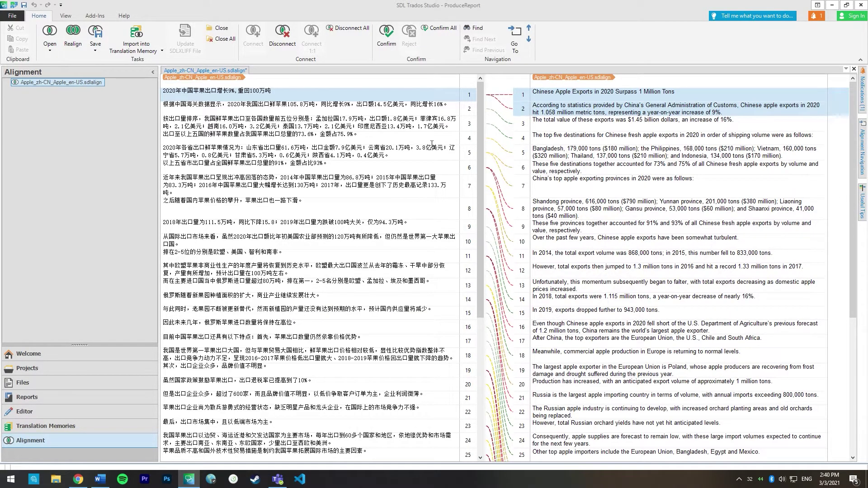
# Confirm all aligned segment pairs and import them into the translation memory
pyautogui.scroll(-3, 462, 364)
pyautogui.scroll(3, 462, 271)
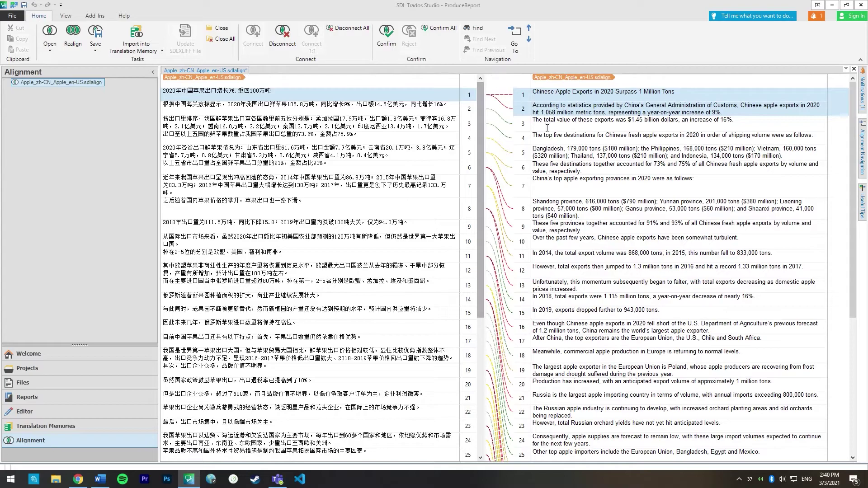
pyautogui.click(447, 29)
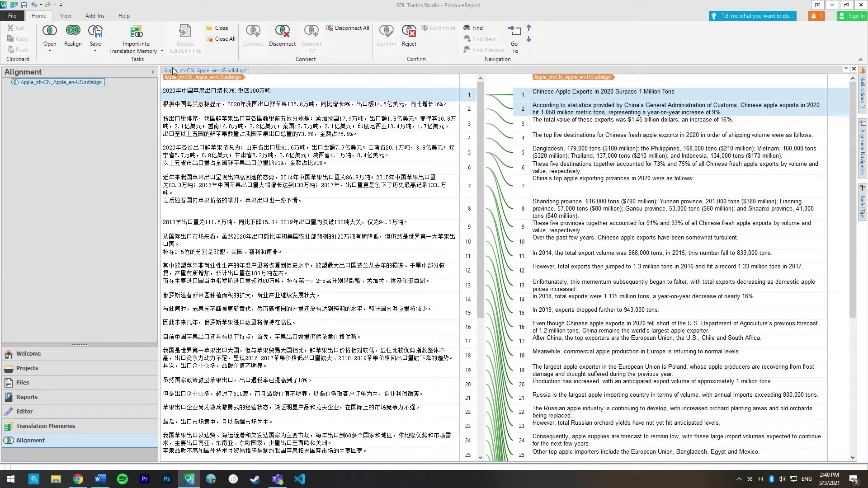
pyautogui.click(138, 48)
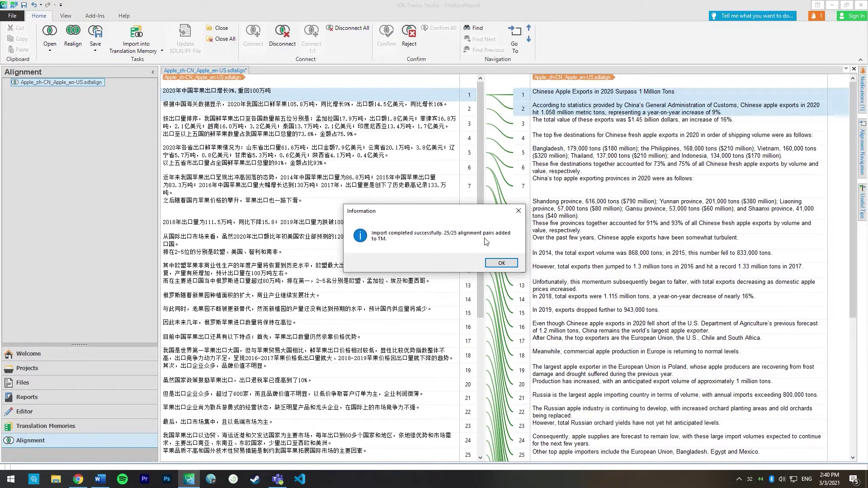
pyautogui.click(500, 264)
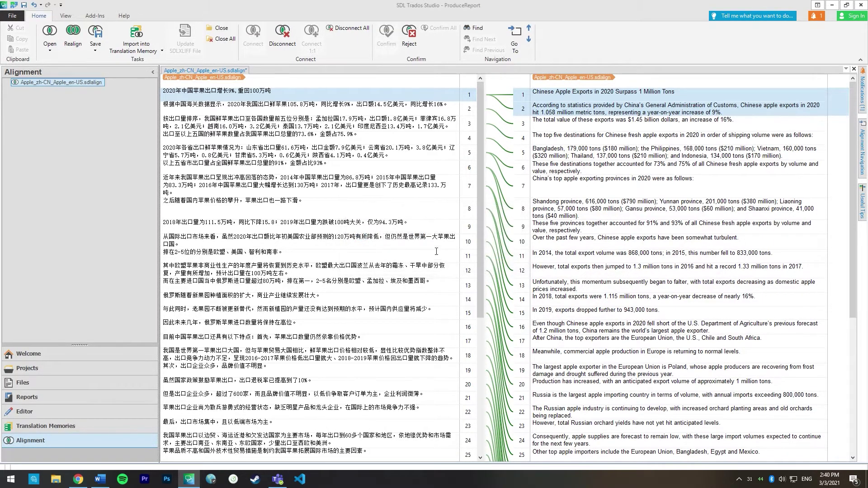
# Open "Super cool project yay.sdltm" from the desktop among the translation memories and look over its translation units
pyautogui.click(60, 428)
pyautogui.click(66, 36)
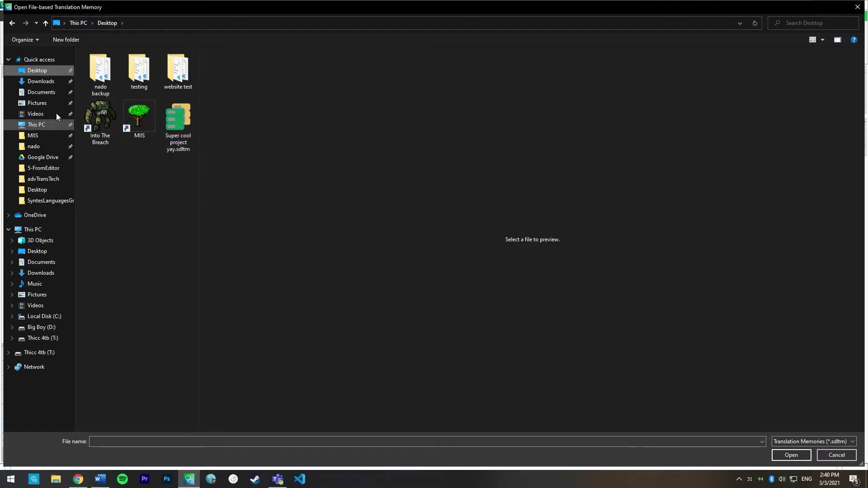
pyautogui.click(183, 121)
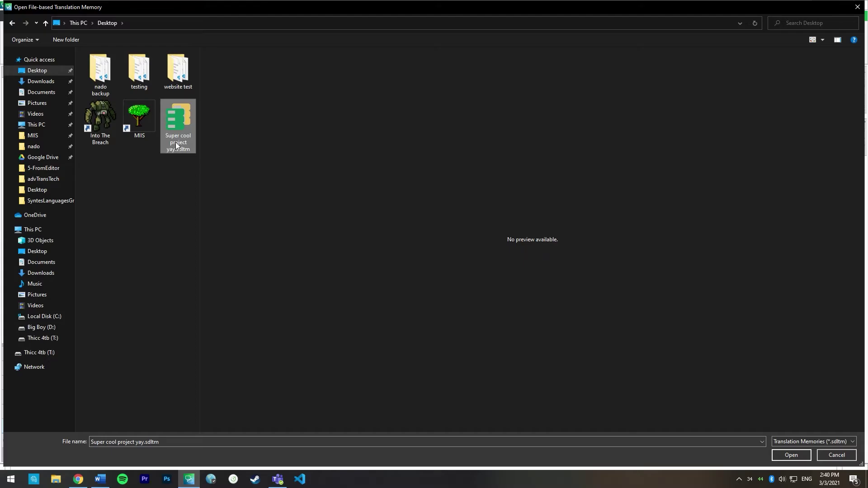
pyautogui.doubleClick(175, 142)
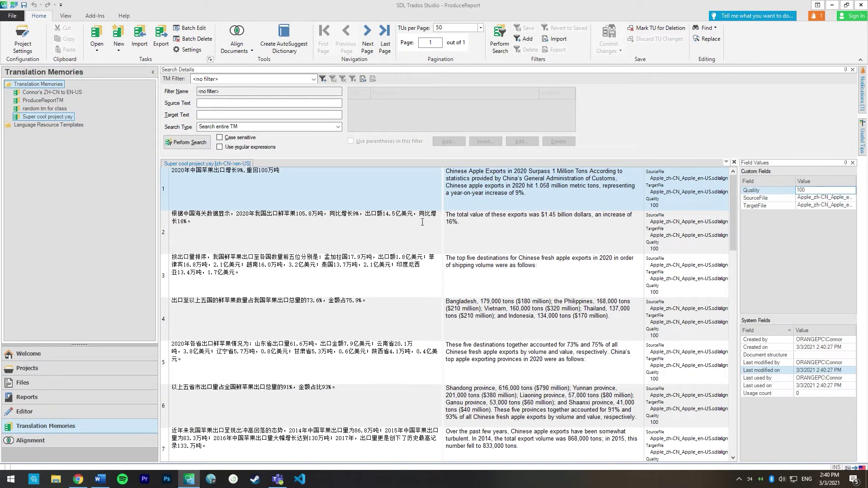
pyautogui.scroll(-1, 458, 238)
pyautogui.scroll(1, 457, 238)
# Export the "Super cool project yay" translation memory to the desktop as the TMX file "yyeyeyaahahhhhhhhhh.tmx", with no filter
pyautogui.click(165, 31)
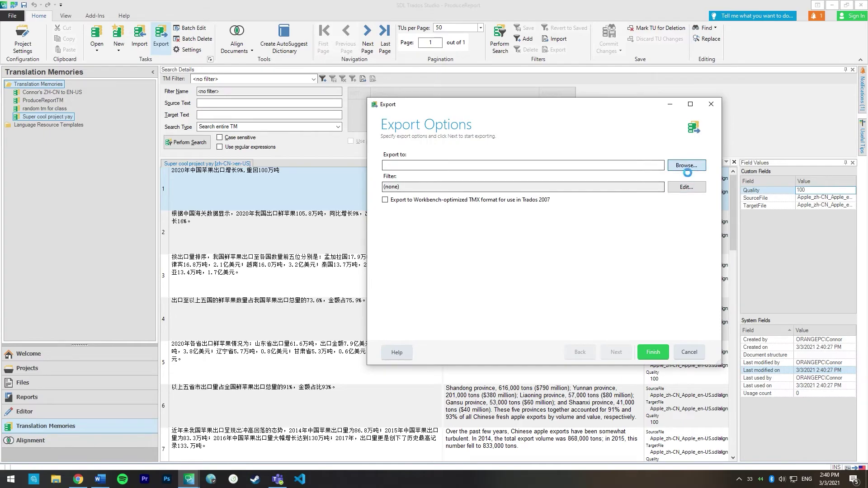
pyautogui.click(682, 169)
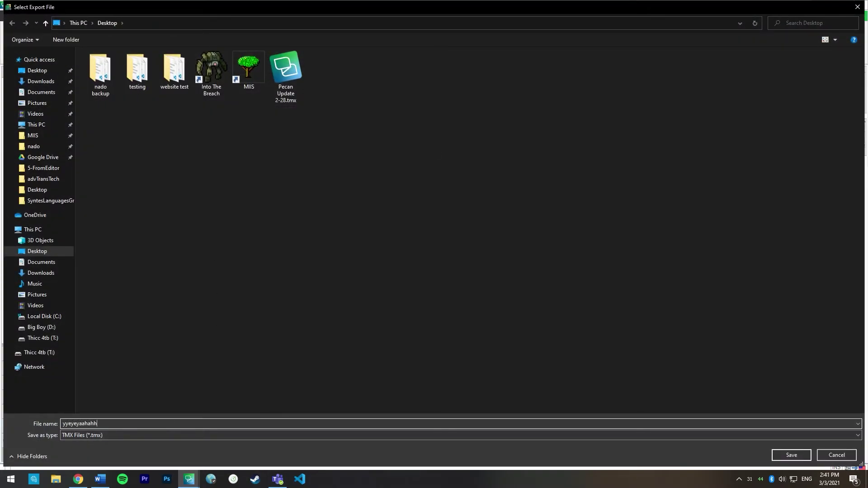
pyautogui.press('Return')
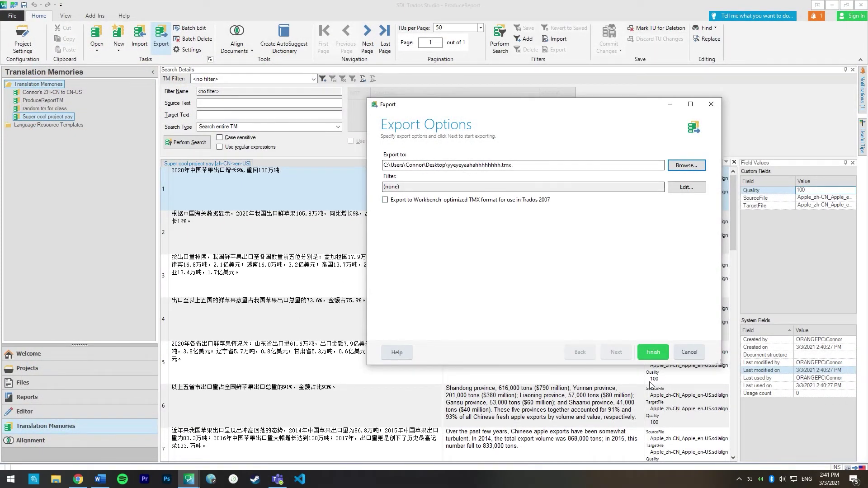
pyautogui.click(651, 353)
pyautogui.click(651, 353)
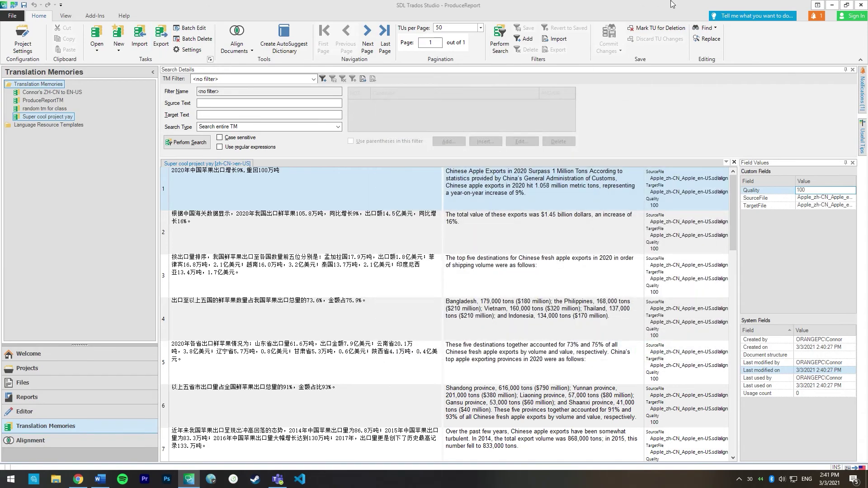
# Switch to the desktop and move the newly exported TMX file to the empty area beside the Apple documents
pyautogui.click(833, 6)
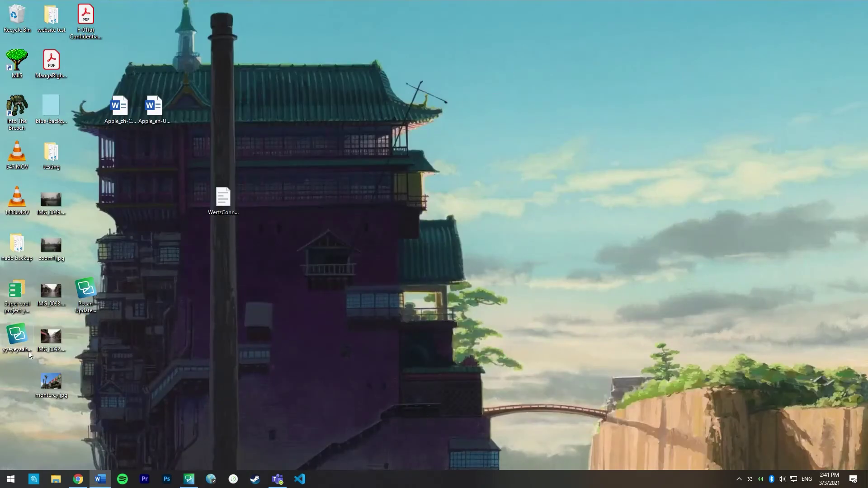
pyautogui.moveTo(28, 351); pyautogui.dragTo(331, 117)
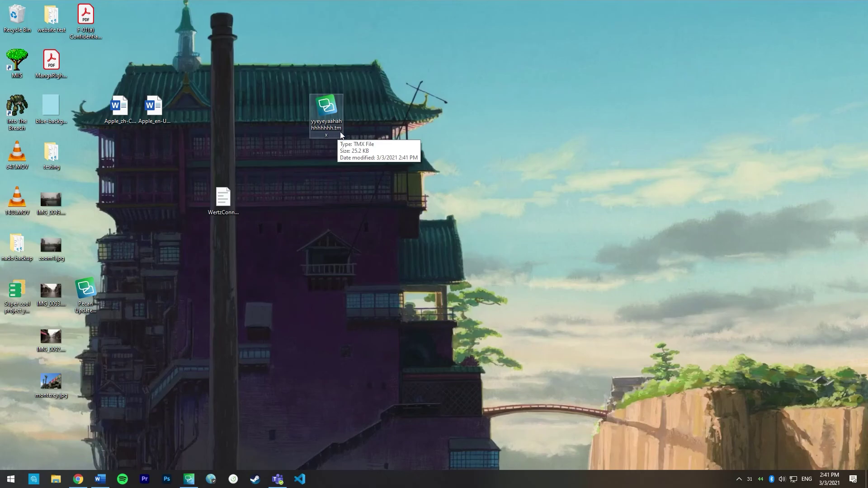
pyautogui.moveTo(273, 53); pyautogui.dragTo(417, 276)
pyautogui.moveTo(290, 44); pyautogui.dragTo(392, 178)
pyautogui.moveTo(461, 249); pyautogui.dragTo(290, 45)
pyautogui.moveTo(292, 45); pyautogui.dragTo(271, 64)
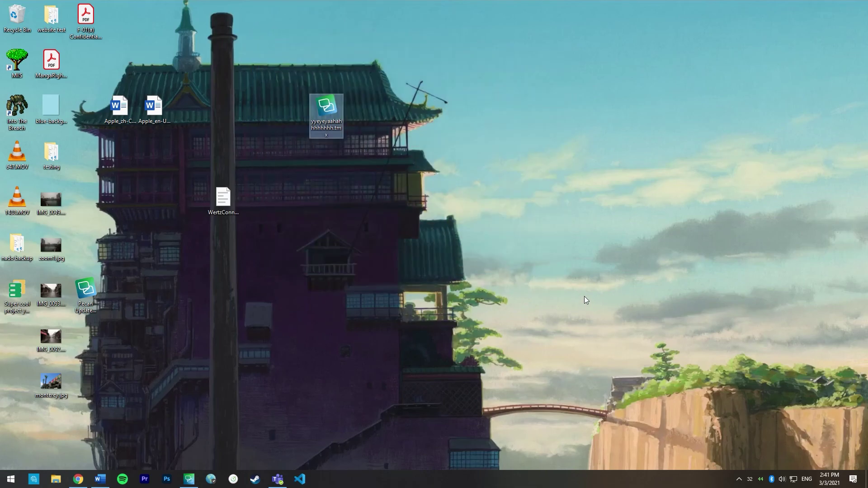